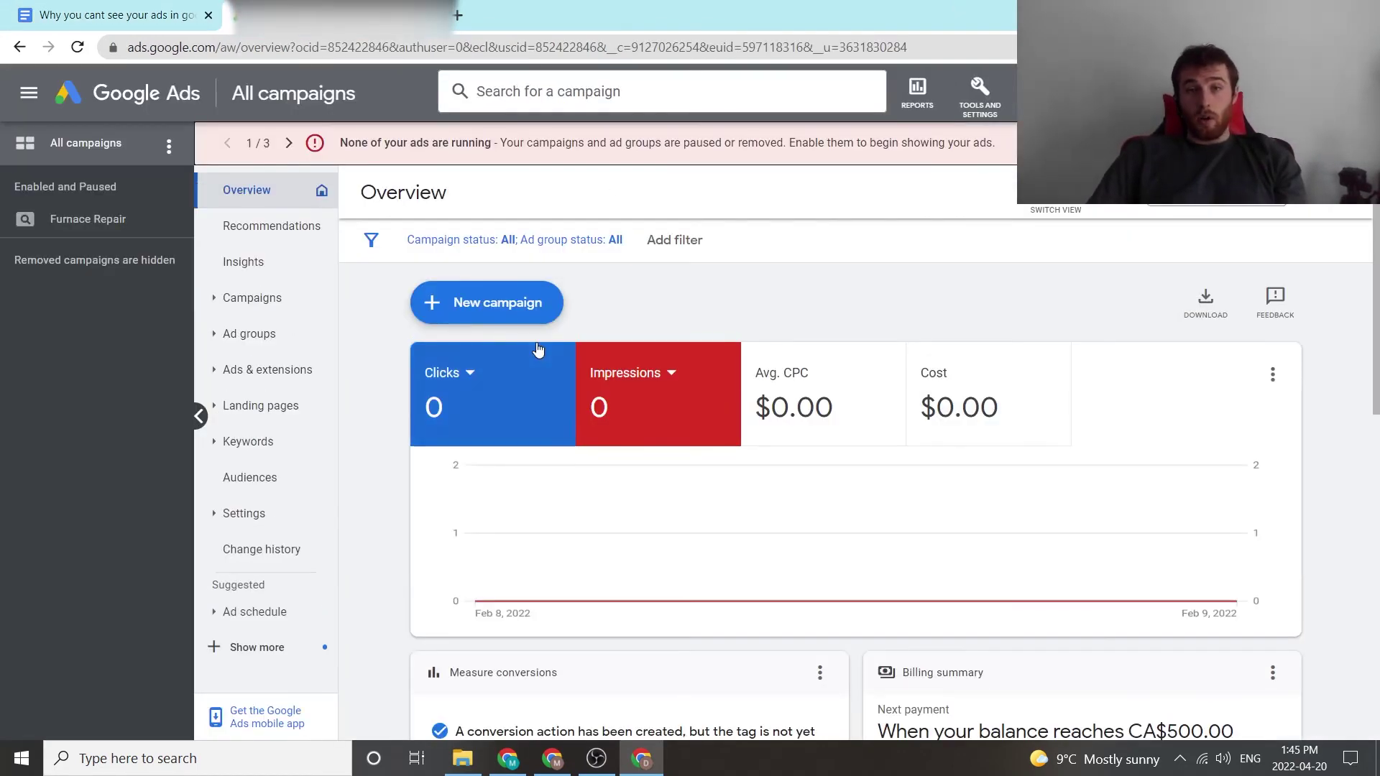
# Open the Ad Preview and Diagnosis Tool and enter the search term 'furnace repair'
pyautogui.click(981, 101)
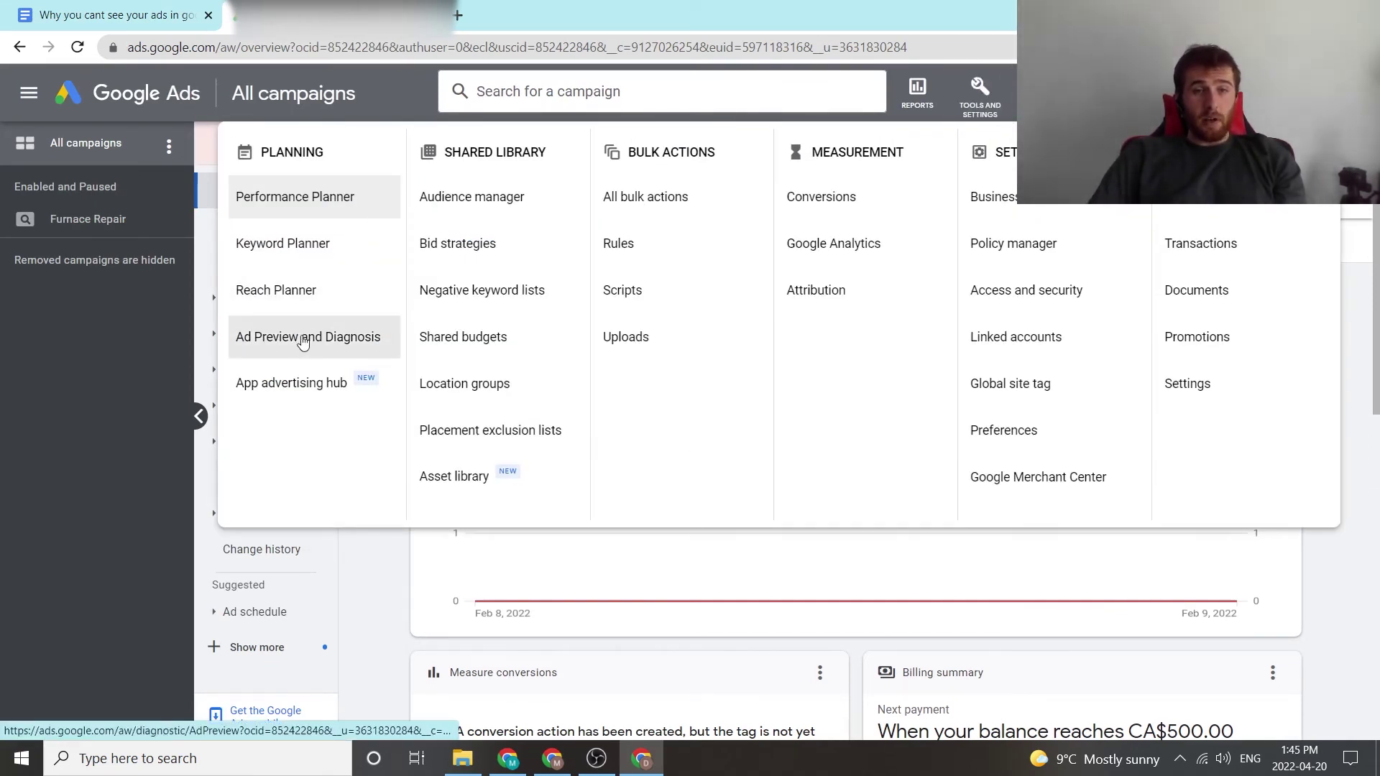
pyautogui.click(279, 338)
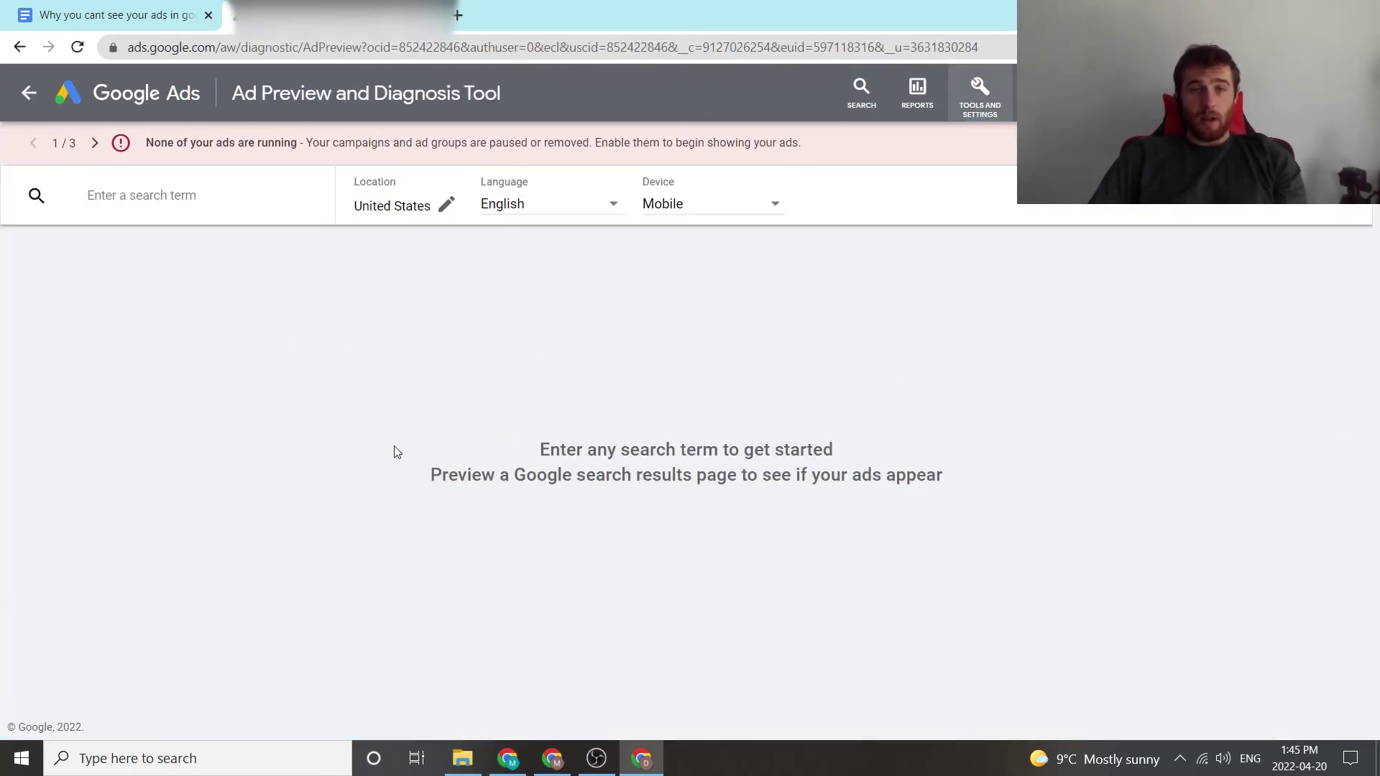
pyautogui.click(230, 212)
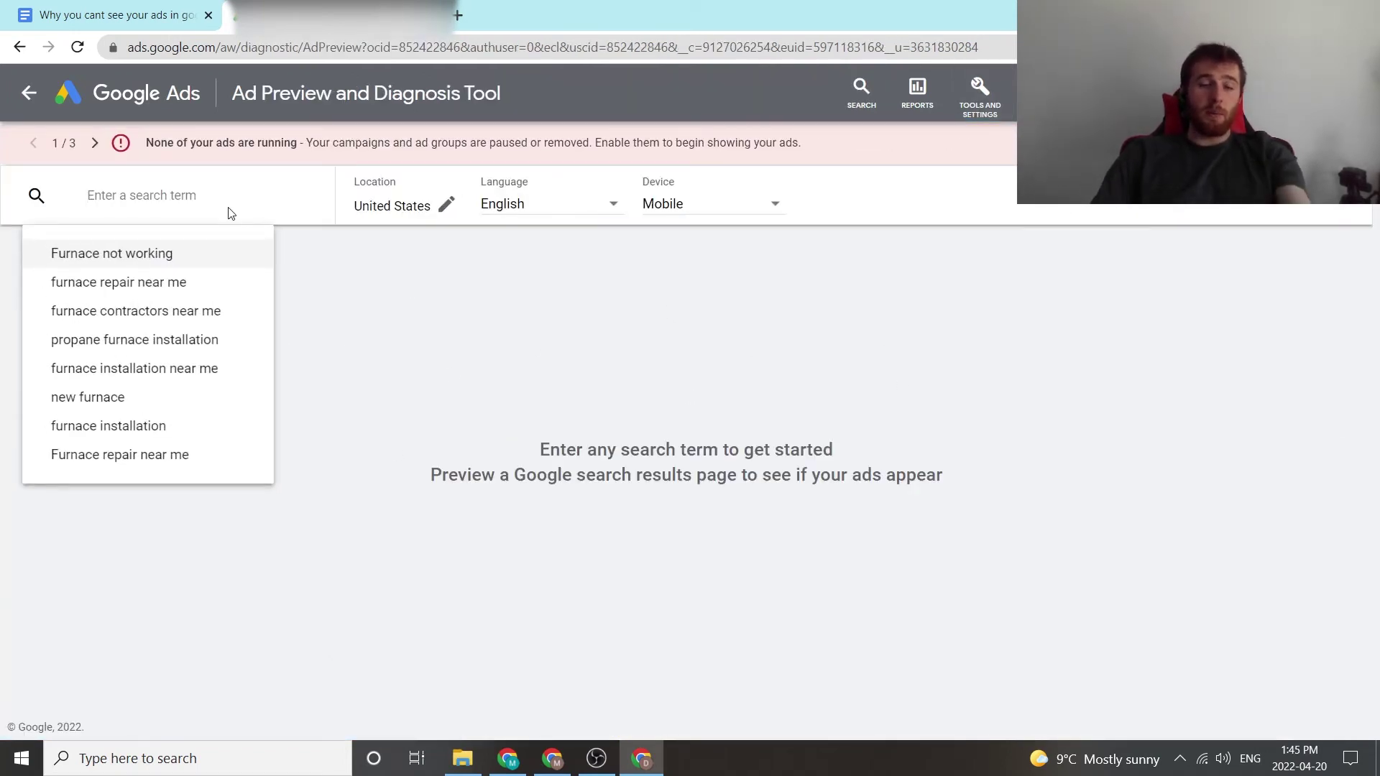
pyautogui.write('furnace')
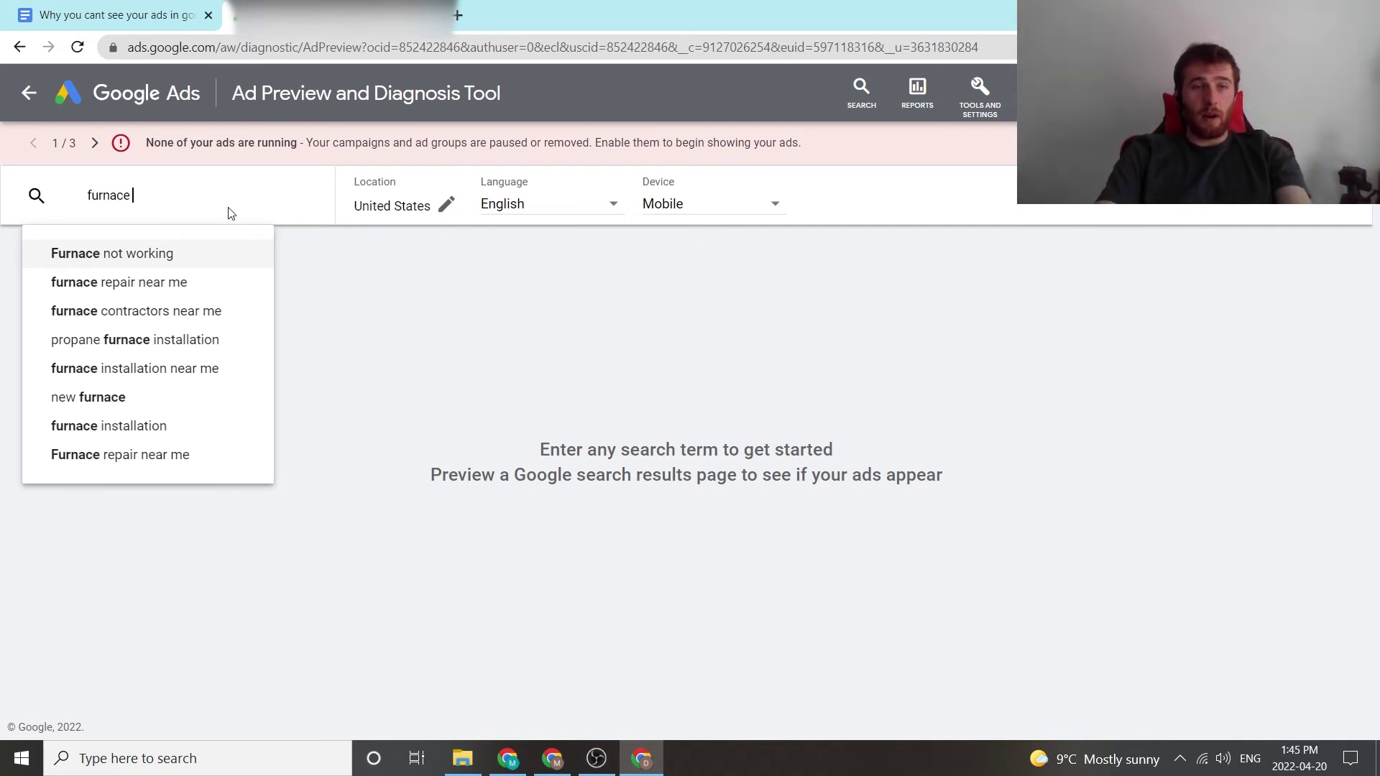
pyautogui.write(' repair')
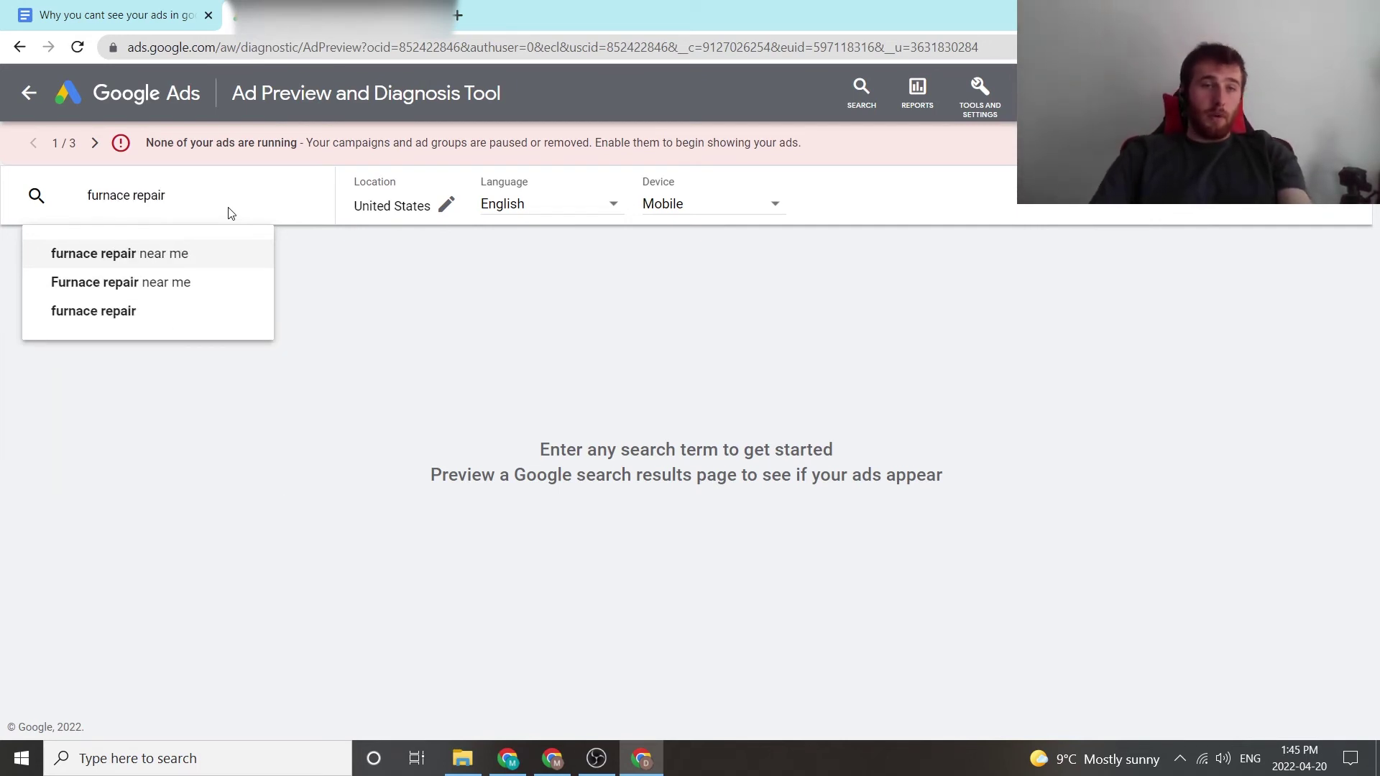
pyautogui.click(208, 268)
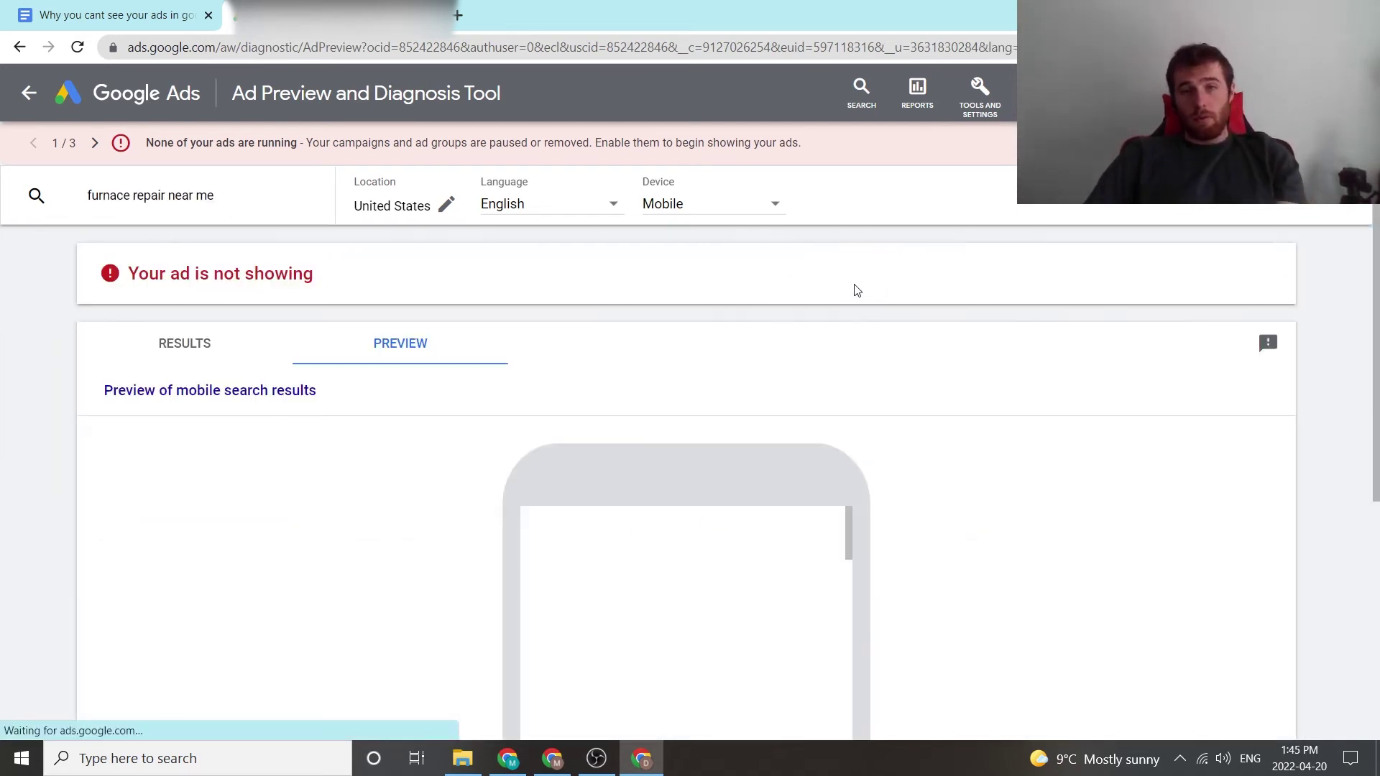
pyautogui.scroll(-3, 789, 422)
pyautogui.scroll(2, 750, 323)
pyautogui.scroll(-2, 709, 423)
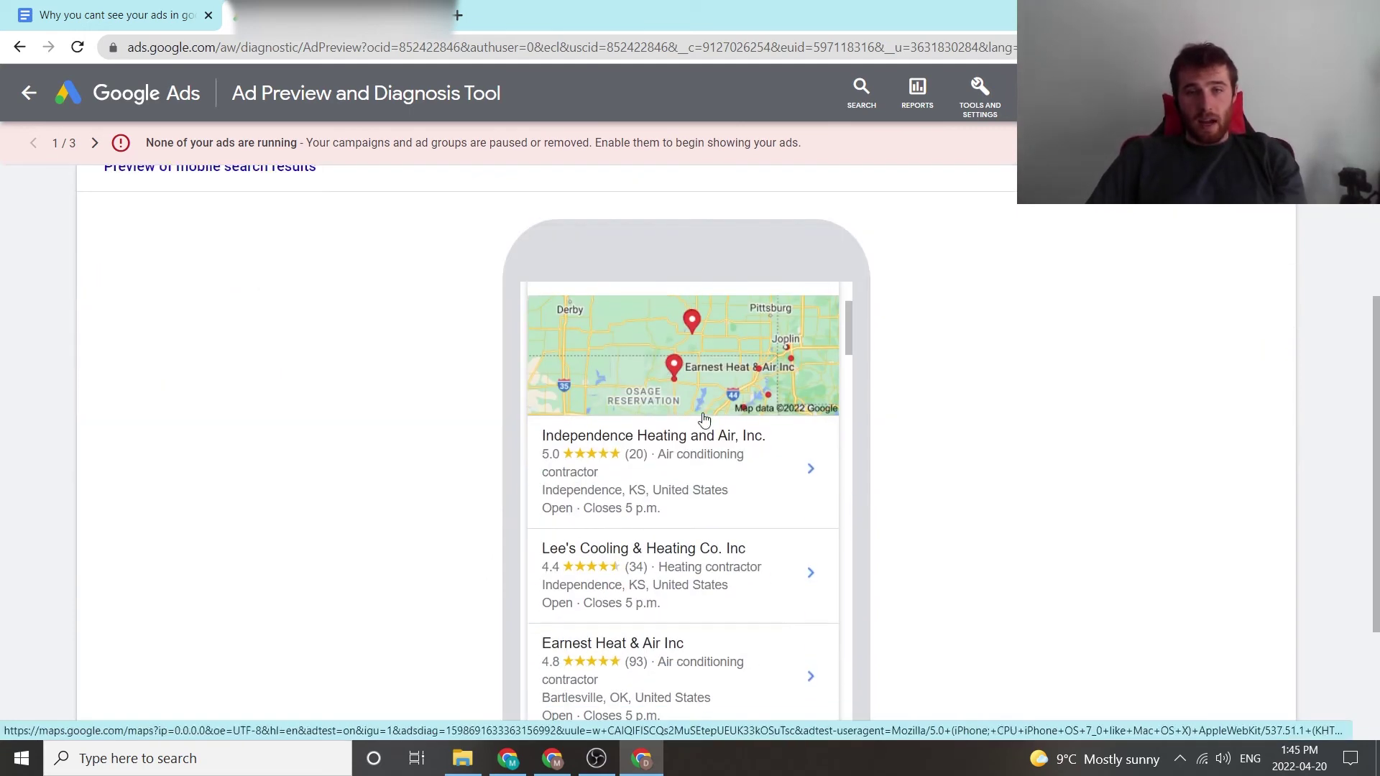
pyautogui.scroll(-3, 662, 462)
pyautogui.scroll(5, 714, 479)
pyautogui.scroll(3, 856, 422)
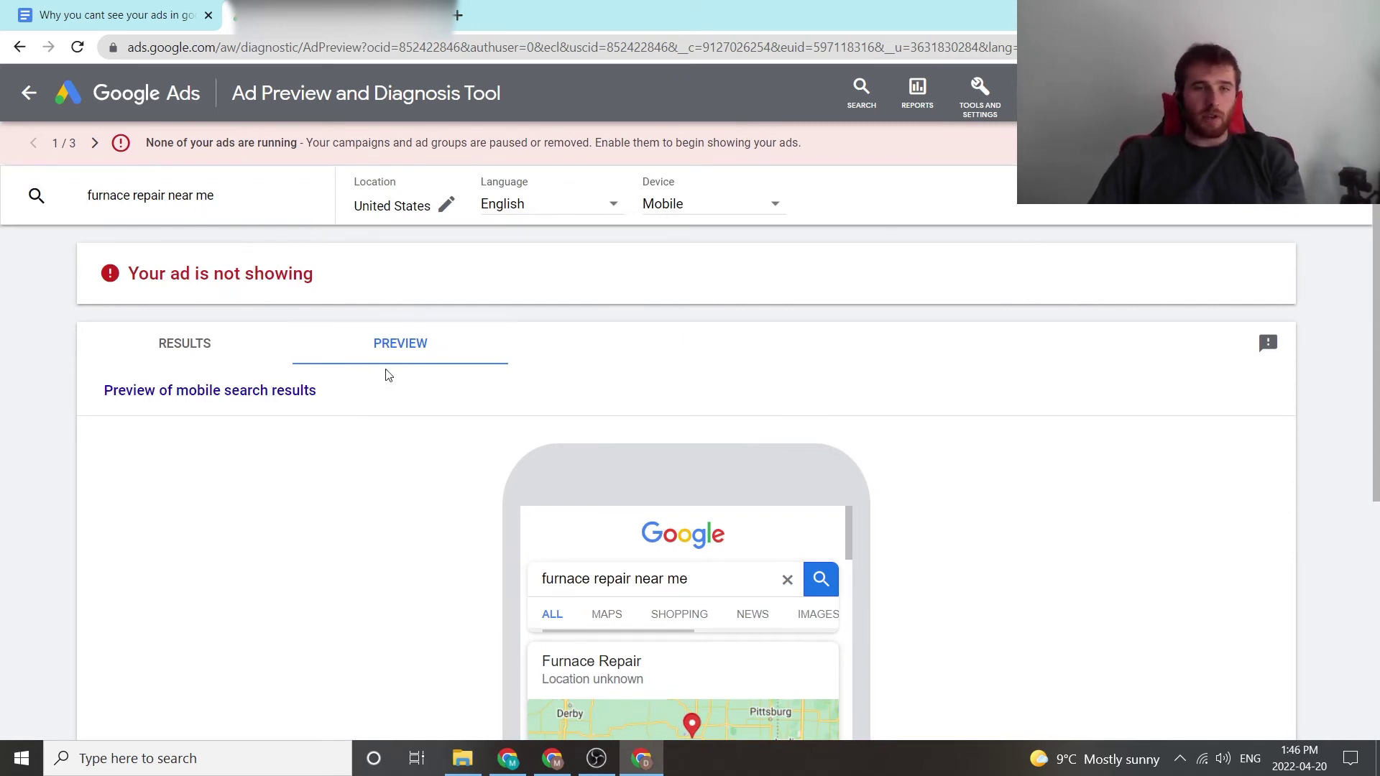
pyautogui.scroll(-3, 719, 521)
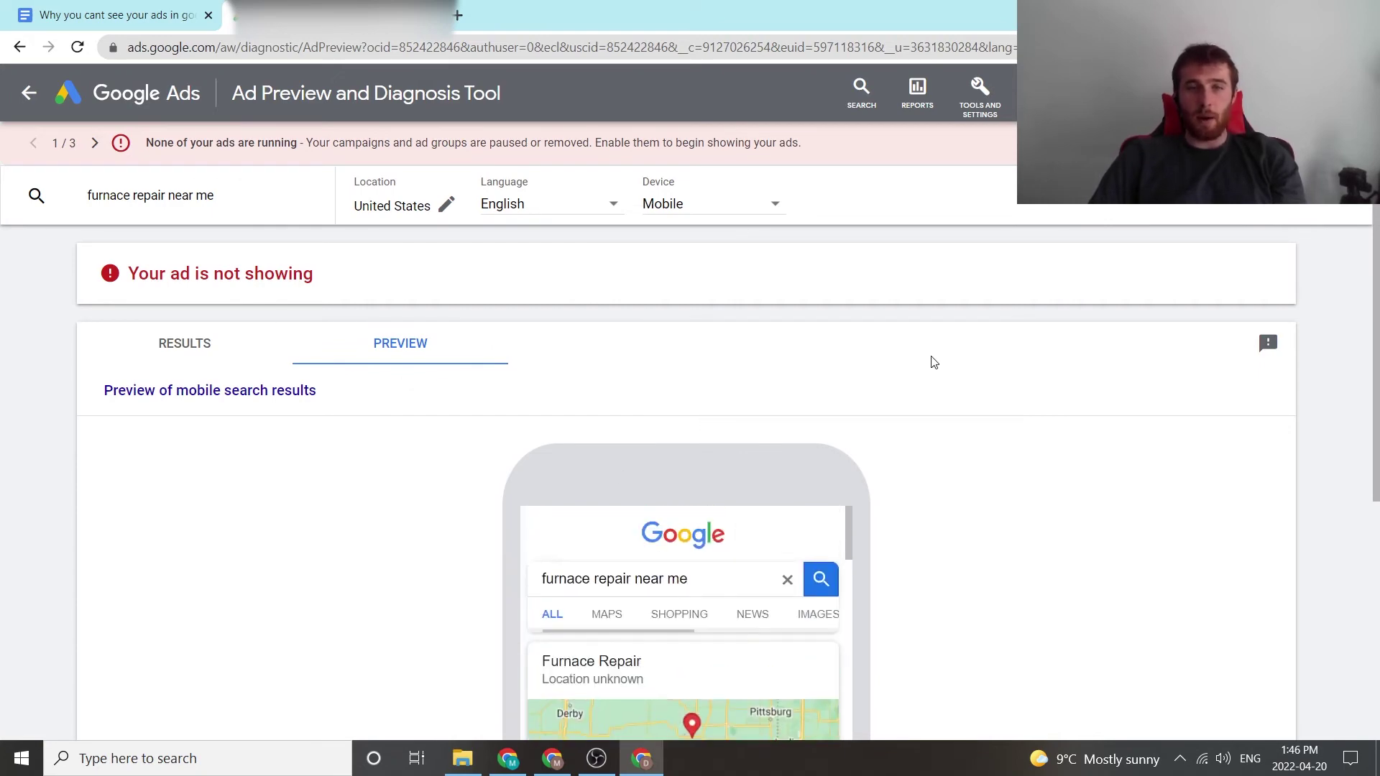
pyautogui.scroll(-2, 1090, 449)
pyautogui.scroll(-3, 621, 363)
pyautogui.scroll(5, 790, 380)
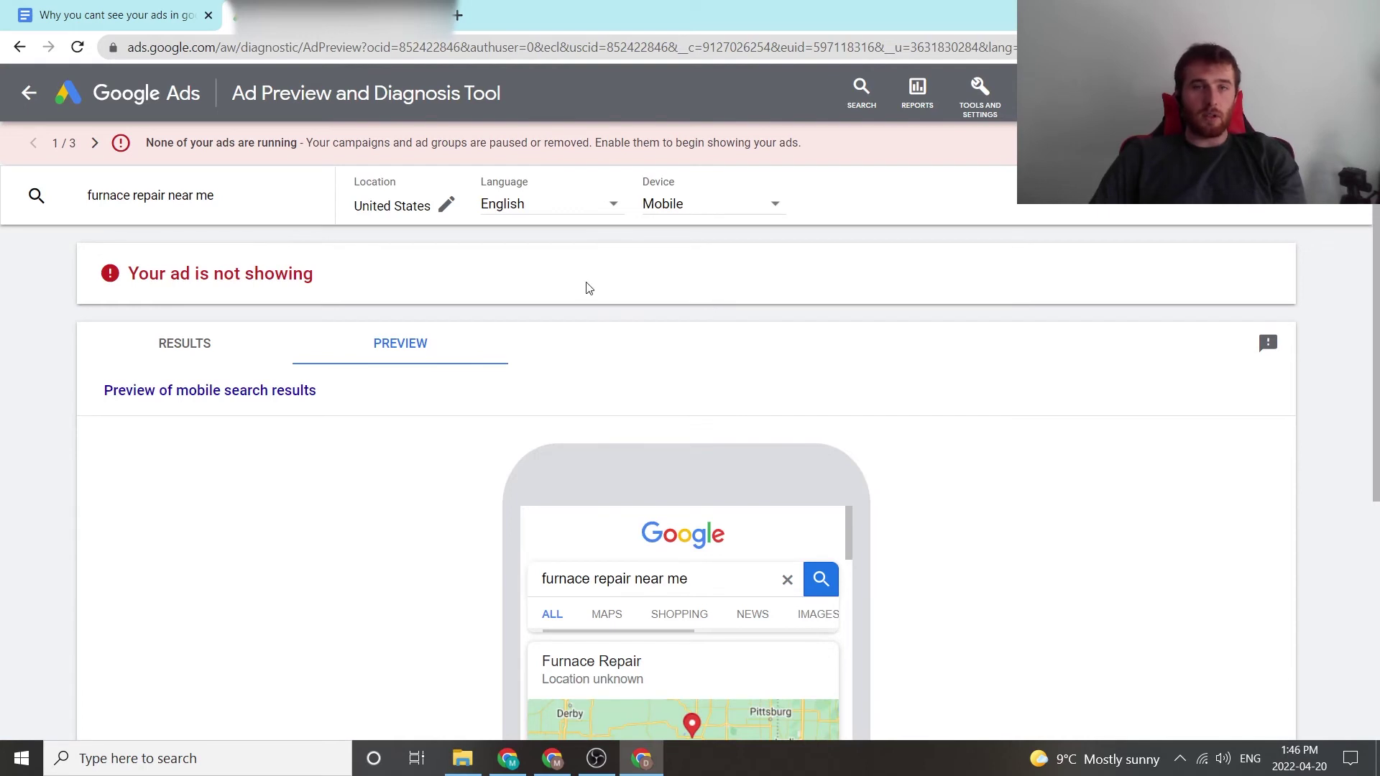
# Switch back to the 'Why you cant see your ads in google ads' document tab
pyautogui.click(122, 10)
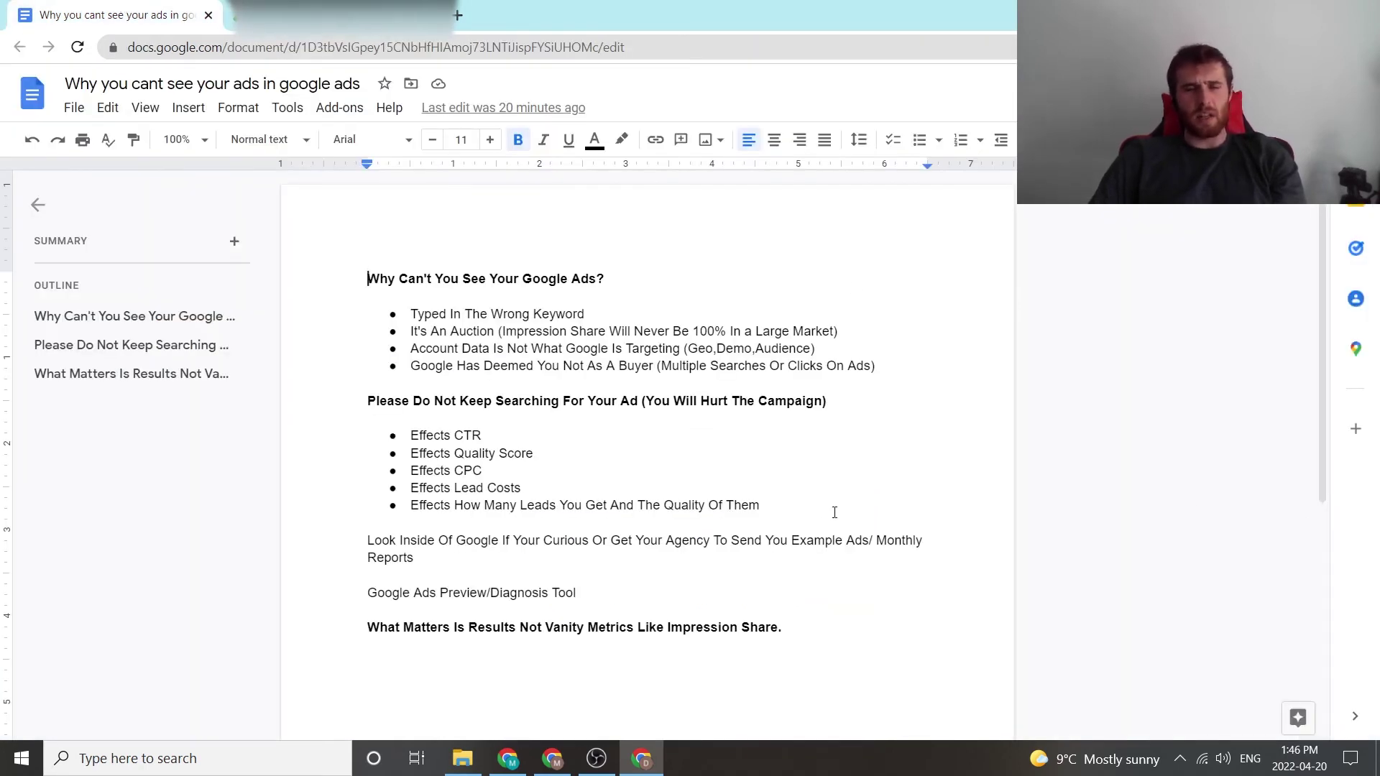